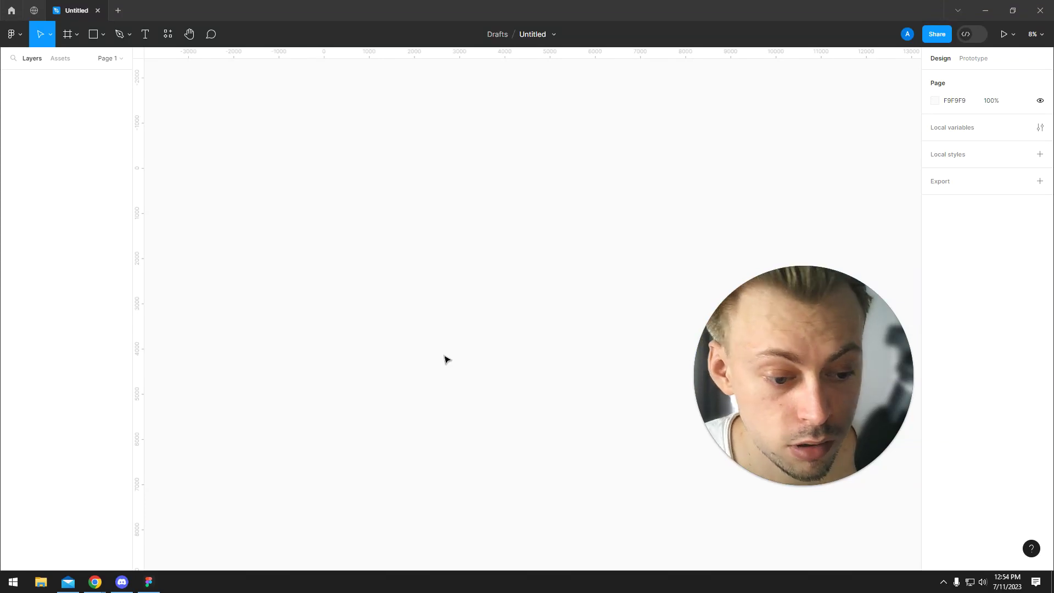
Draw a large frame with a rectangle inside, plus a duplicate reshaped into a thin bar below
click(70, 34)
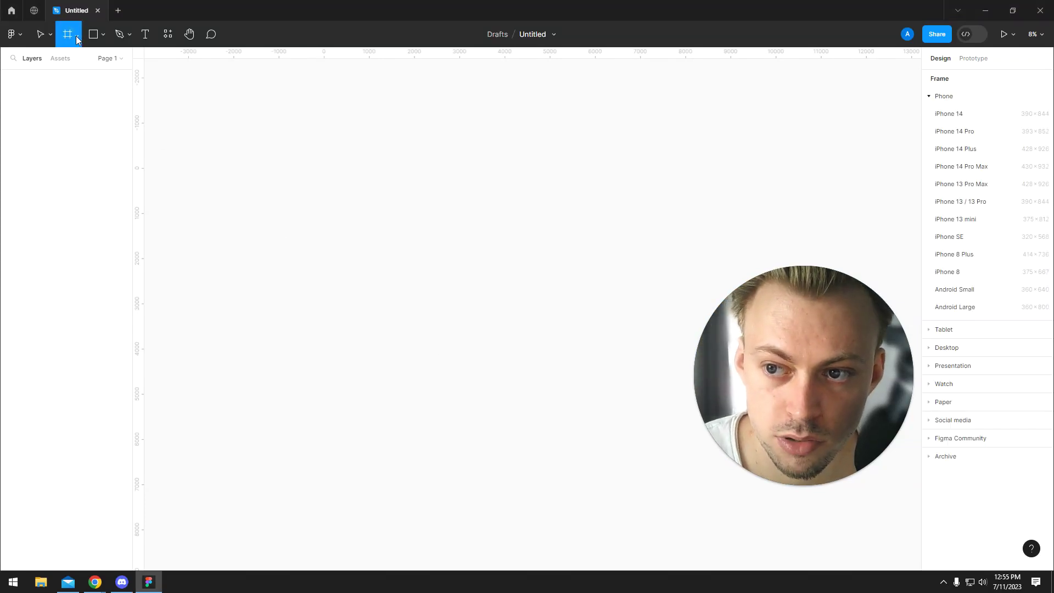
drag(284, 140, 666, 447)
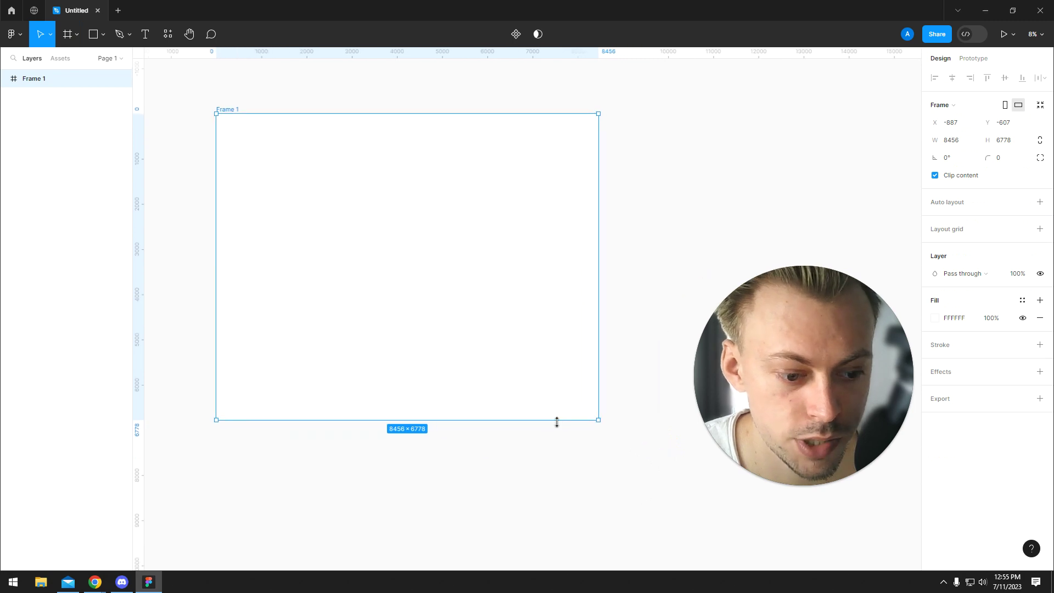
click(93, 34)
drag(331, 133, 493, 232)
mouse_move(370, 161)
mouse_down()
mouse_move(329, 179)
mouse_move(419, 343)
mouse_up()
mouse_move(517, 387)
mouse_down()
mouse_move(500, 301)
mouse_move(455, 314)
mouse_up()
Give the first rectangle a red fill, then deselect
click(423, 203)
click(935, 301)
click(901, 276)
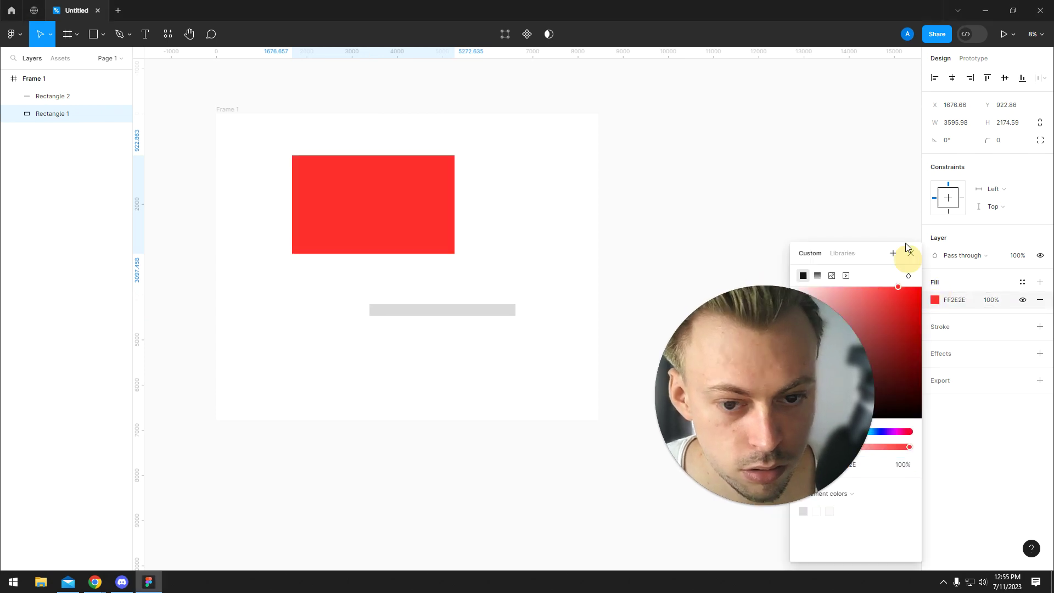
click(734, 341)
Run A11y - Color Contrast Checker from the plugins list
click(166, 37)
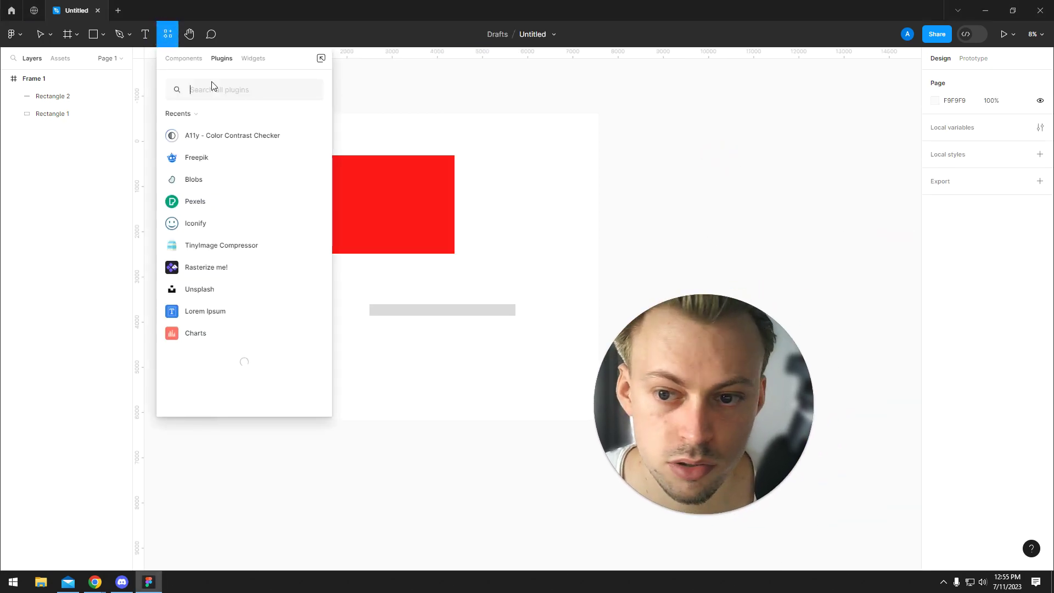
text(c)
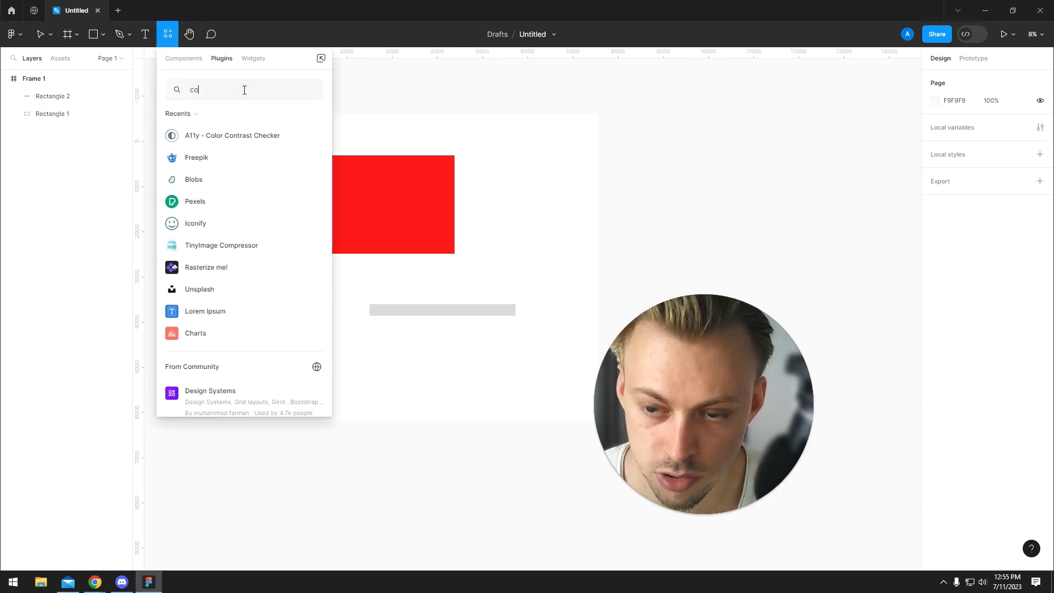
text(o)
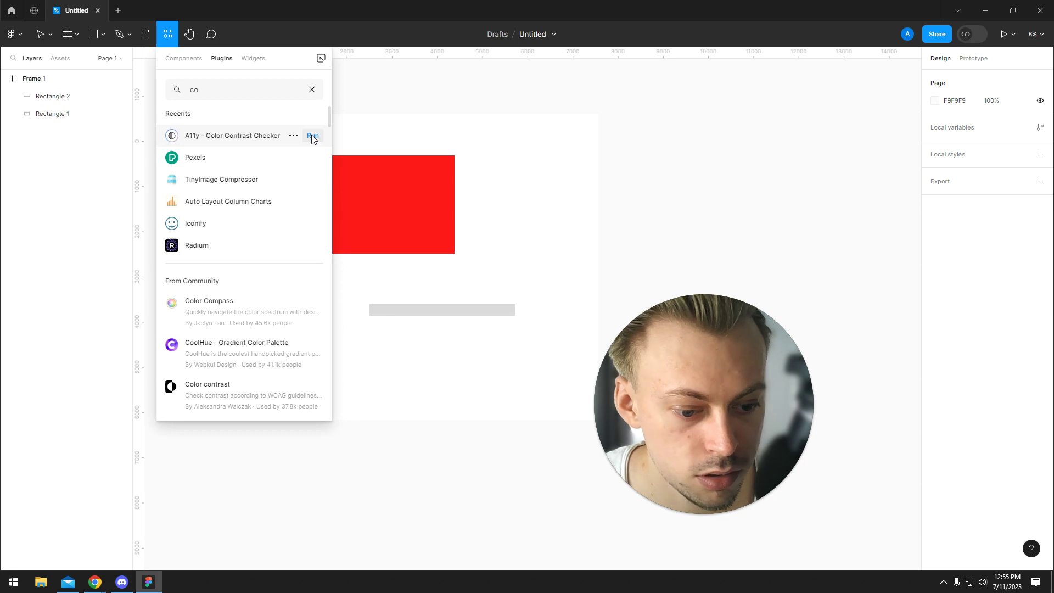
click(312, 136)
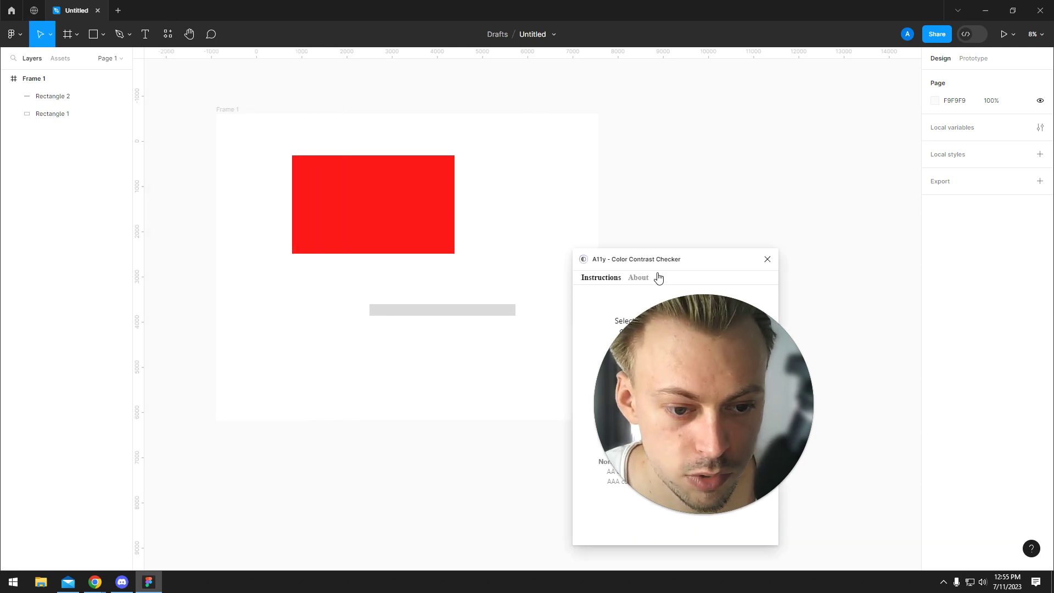
Move the checker window aside, select Frame 1, and run Check for an AAAmazing result
drag(598, 259, 723, 183)
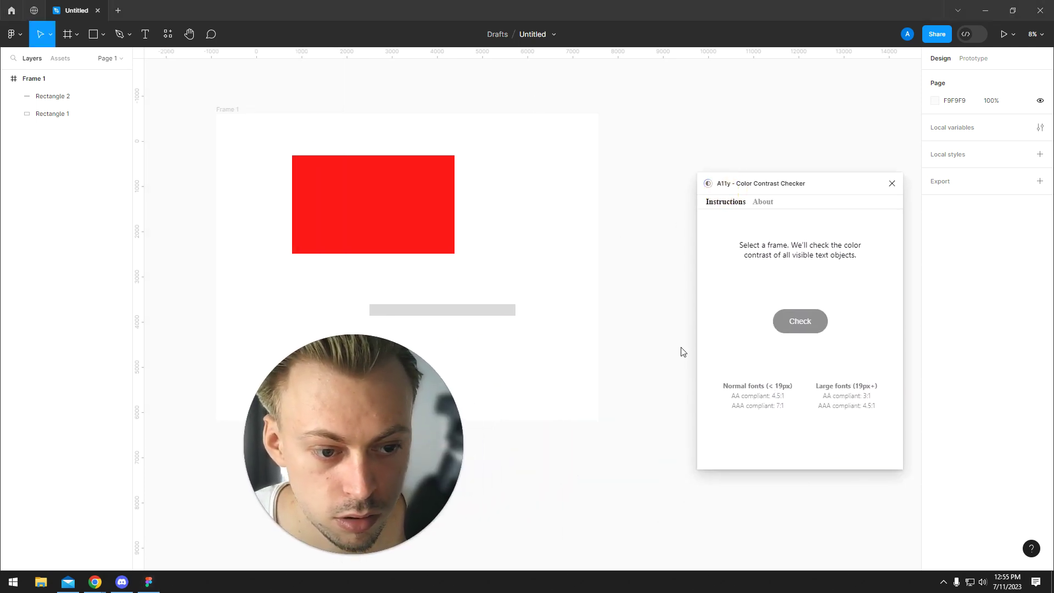
ctrl+scroll(527, 247, down, 2)
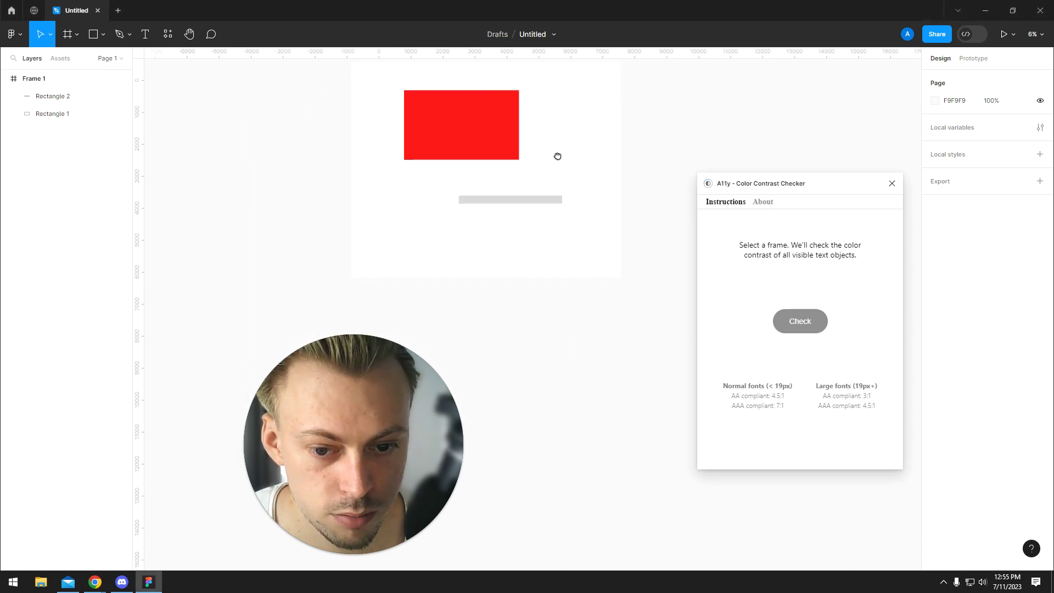
click(384, 113)
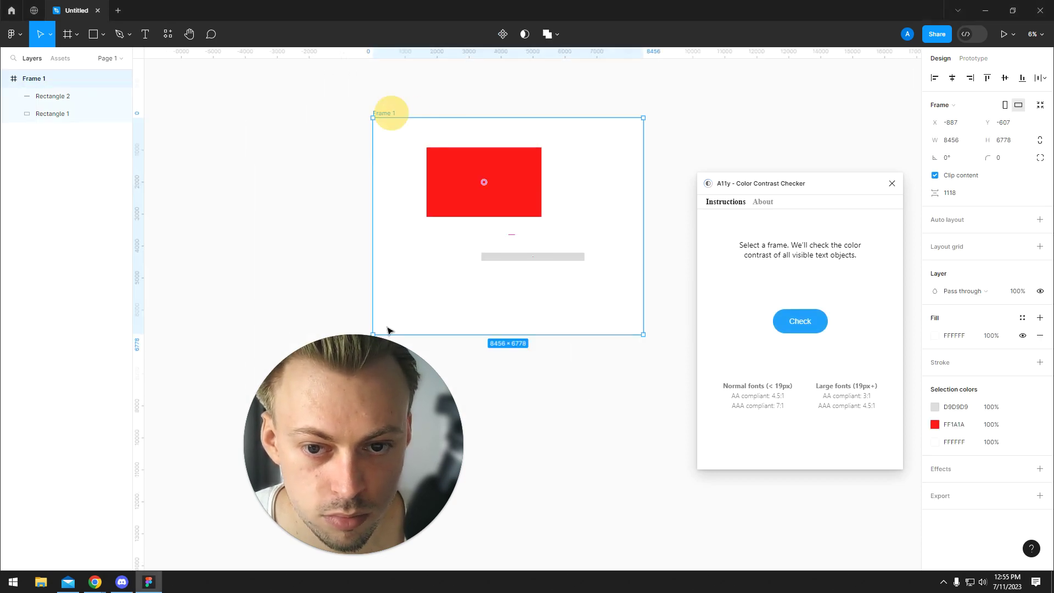
click(803, 327)
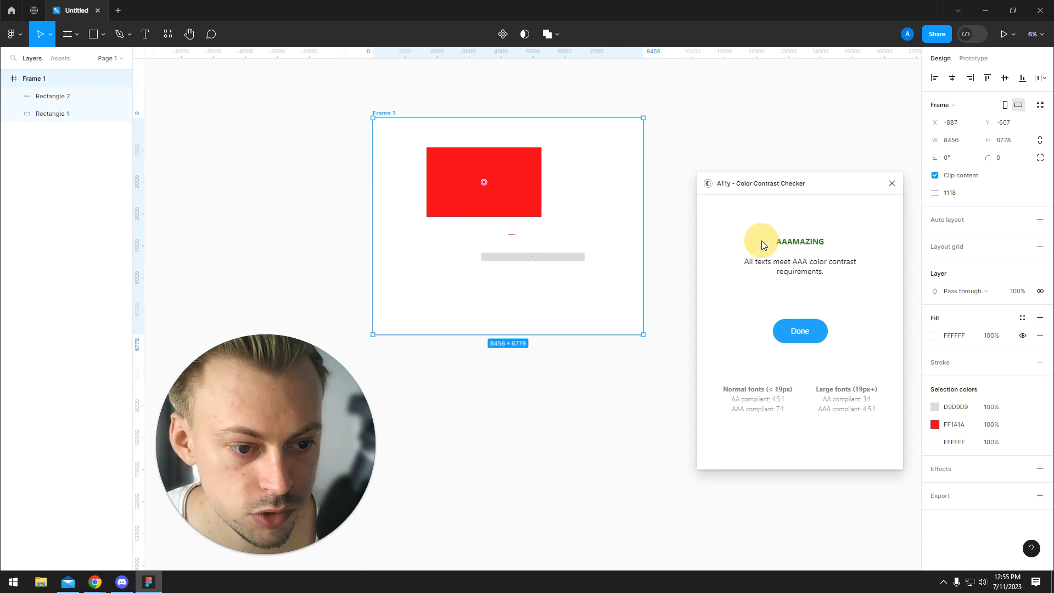